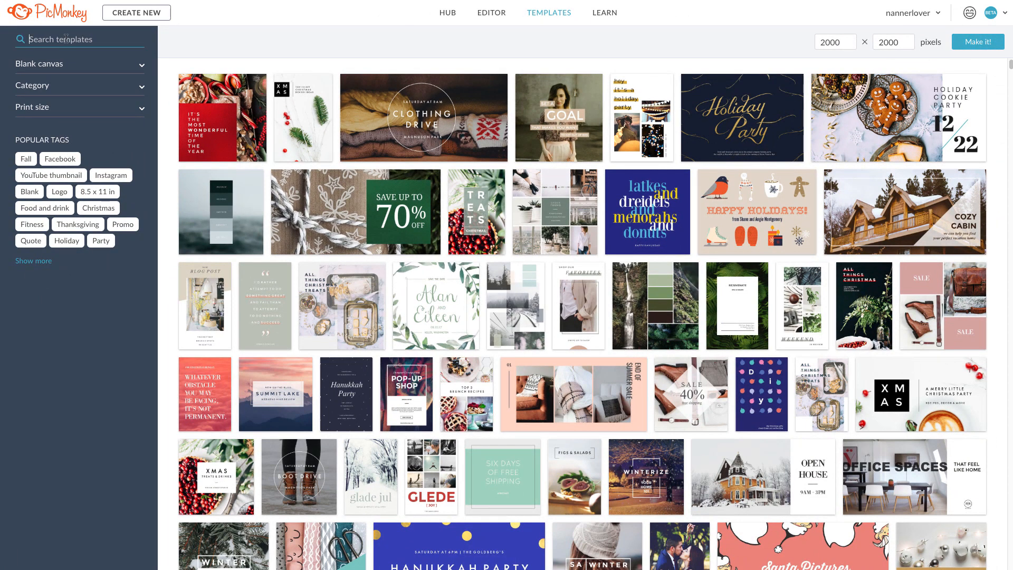
Step: Search the templates for facebook and open the Facebook Cover Collage 4 template
type("facebook")
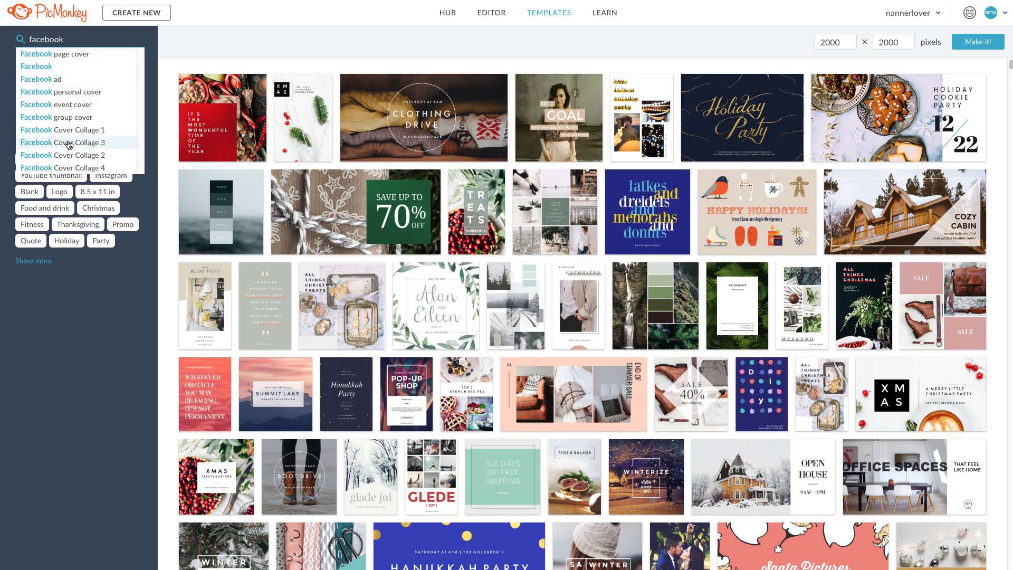
left_click(74, 167)
left_click(685, 346)
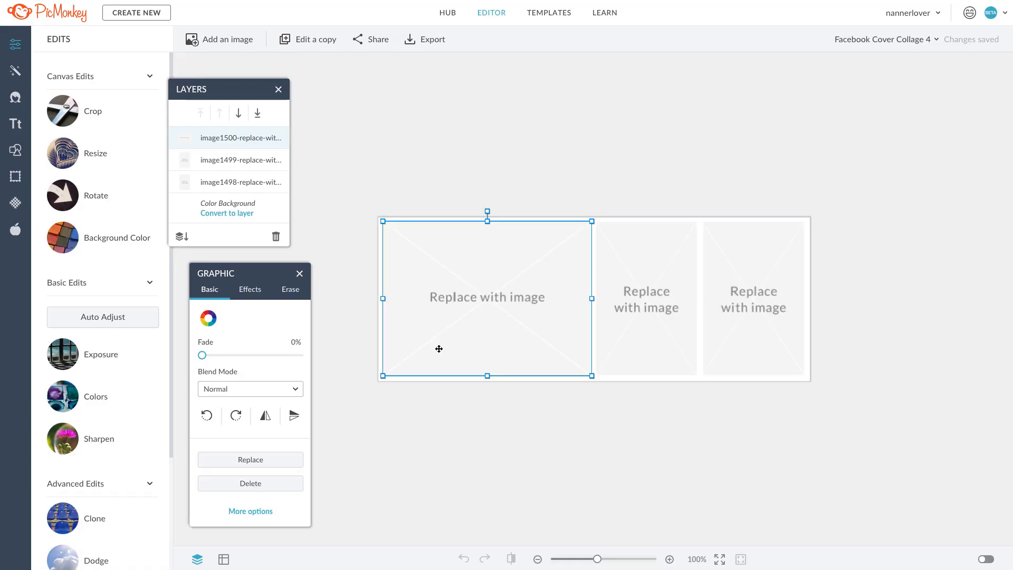
Step: Replace the three collage placeholders with the photos iStock-615919228.jpg, iStock-618982802.jpg and iStock-901096798.jpg, in order across the cover
left_click(616, 327)
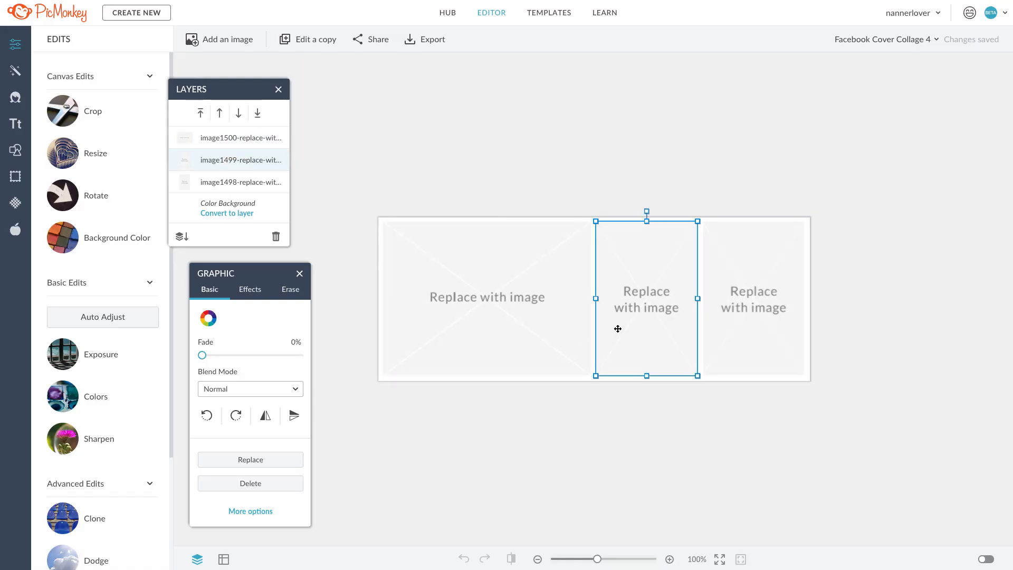
left_click(738, 315)
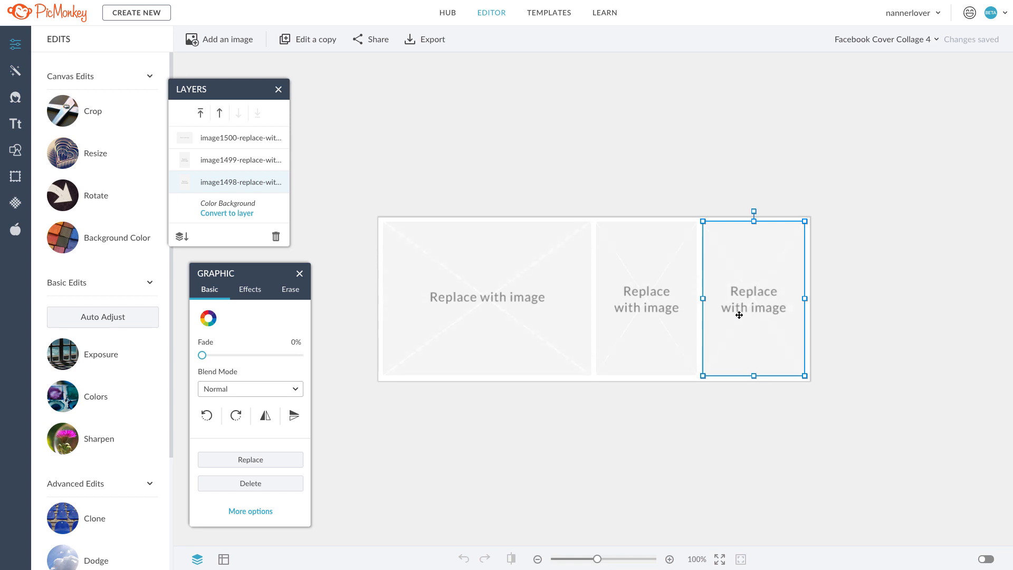
left_click(490, 329)
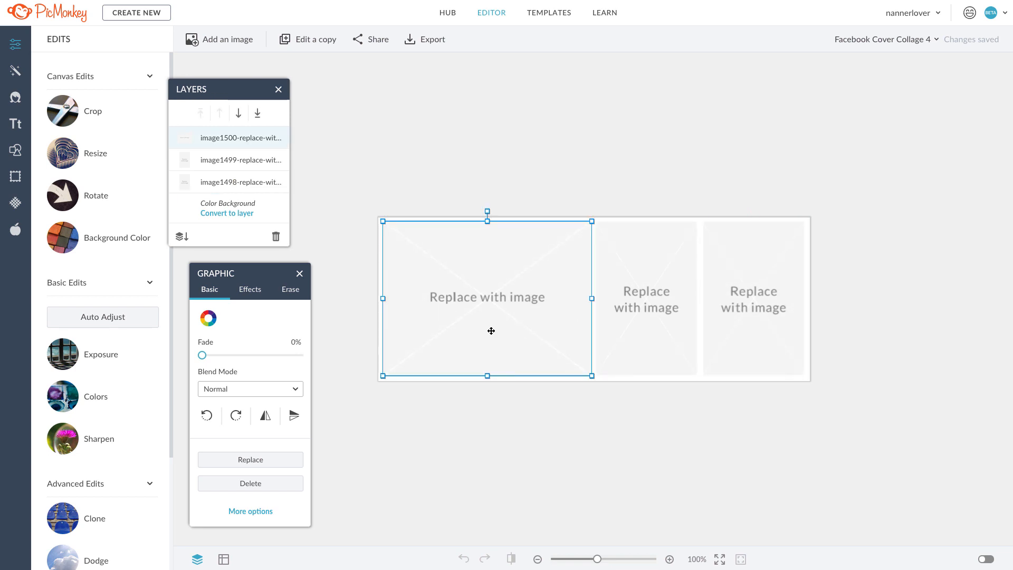
left_click(258, 460)
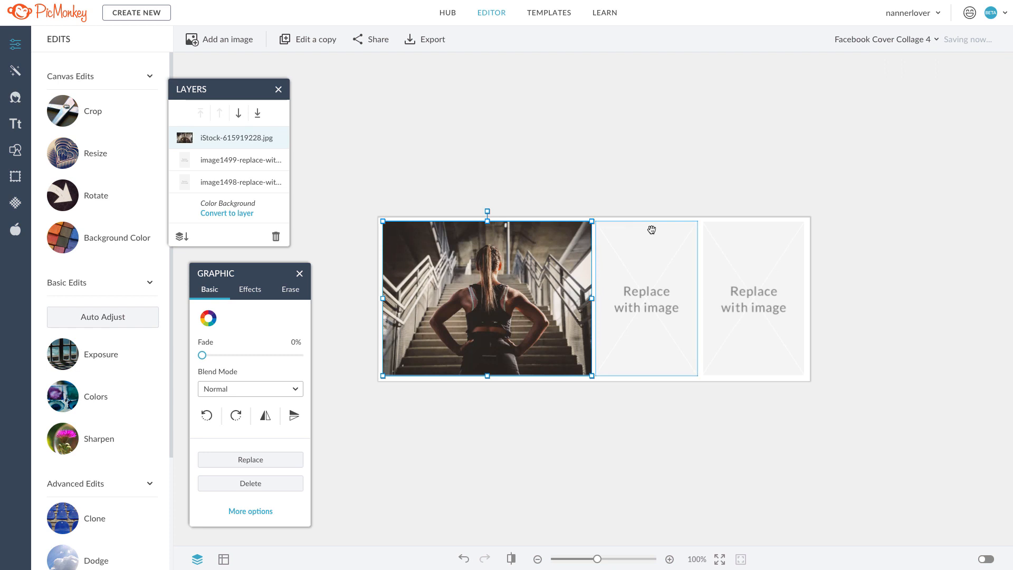
left_click(646, 298)
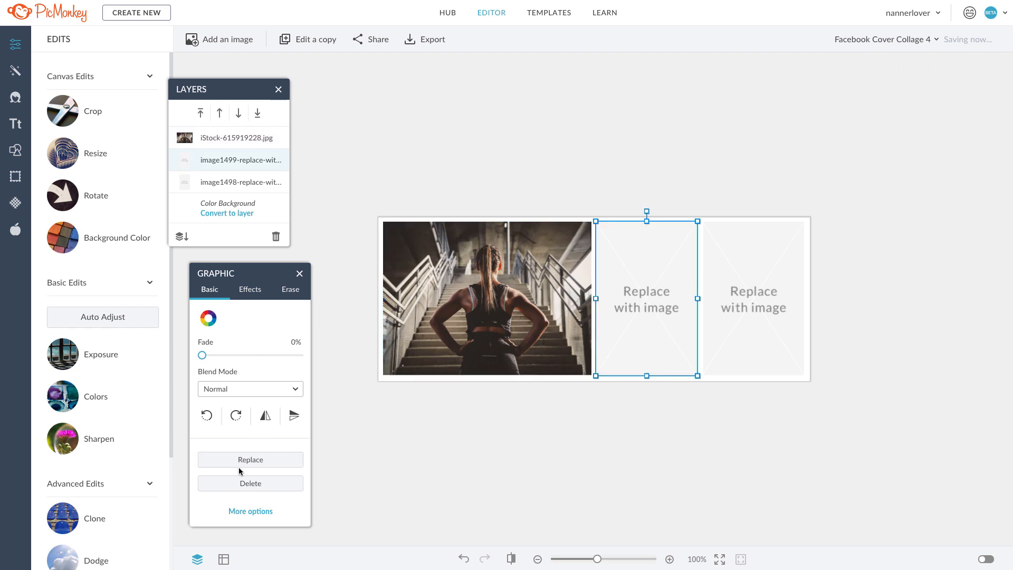
left_click(735, 288)
Step: Crop the middle shoe-lacing photo by enlarging the image inside its frame and repositioning it around the shoe and hand
left_click(648, 322)
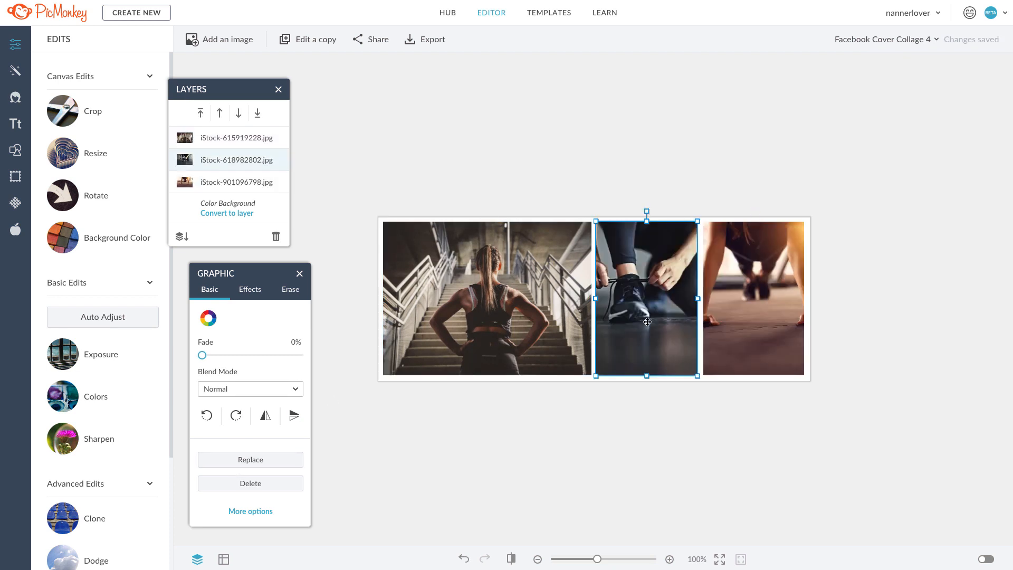
left_click(291, 290)
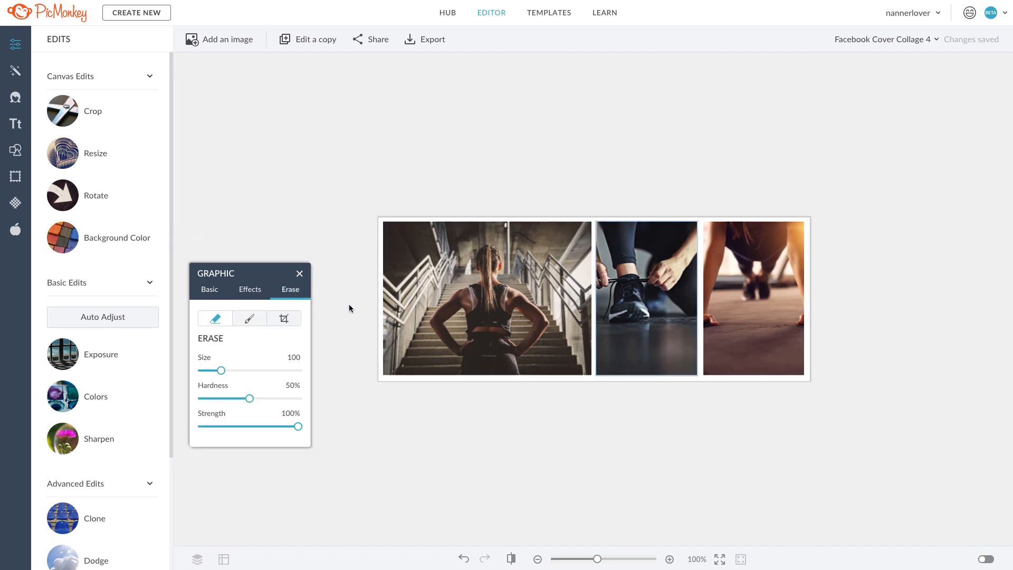
left_click(285, 319)
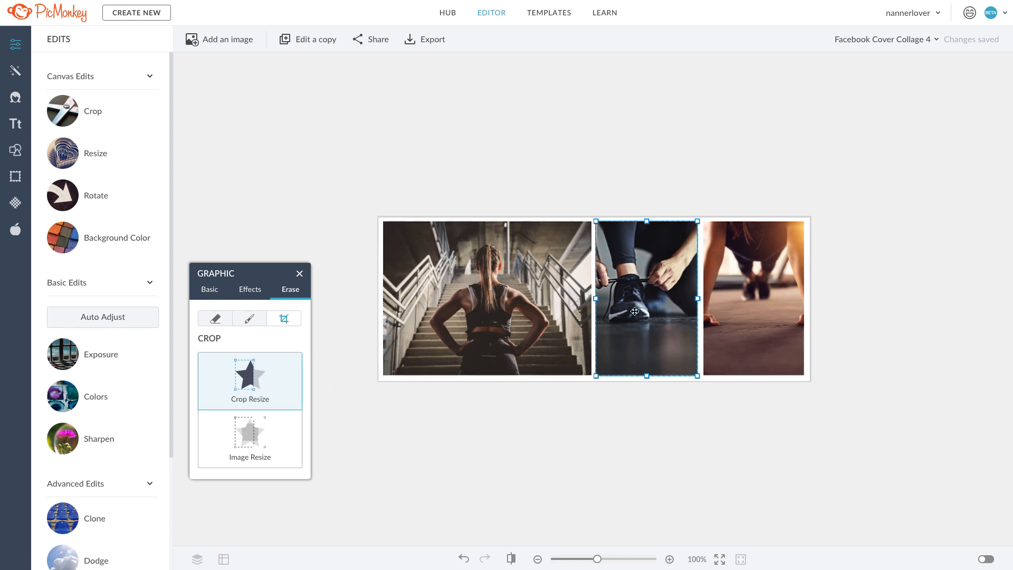
mouse_move(635, 311)
left_mouse_down()
mouse_move(677, 314)
mouse_move(642, 315)
left_mouse_up()
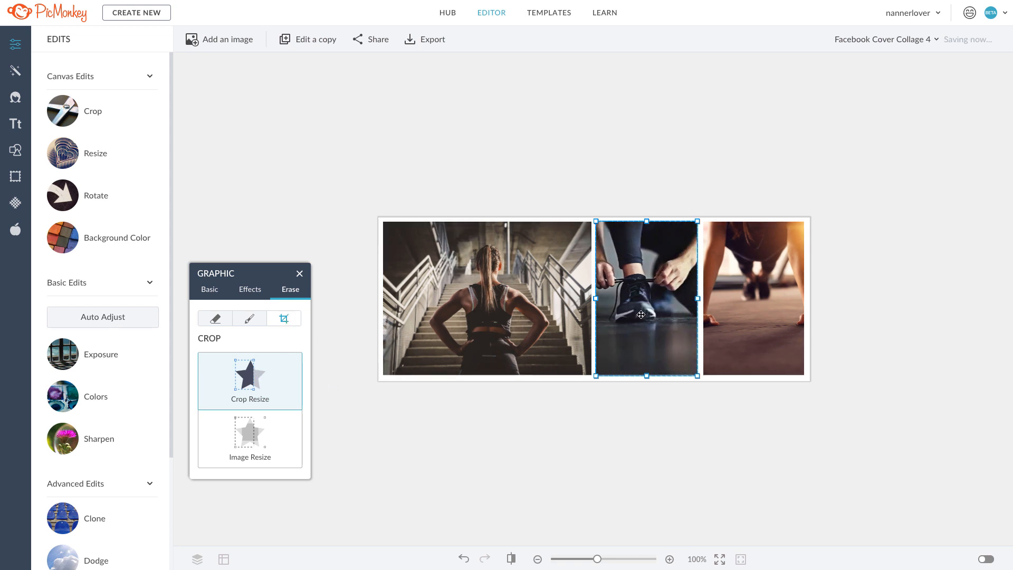
left_click(250, 438)
left_click_drag(762, 376, 844, 448)
left_click(250, 381)
left_click_drag(654, 337, 644, 337)
left_click(250, 438)
left_click(228, 389)
Step: Enlarge the third photo inside its crop frame and reposition it so one arm and hand fill the frame
left_click(798, 320)
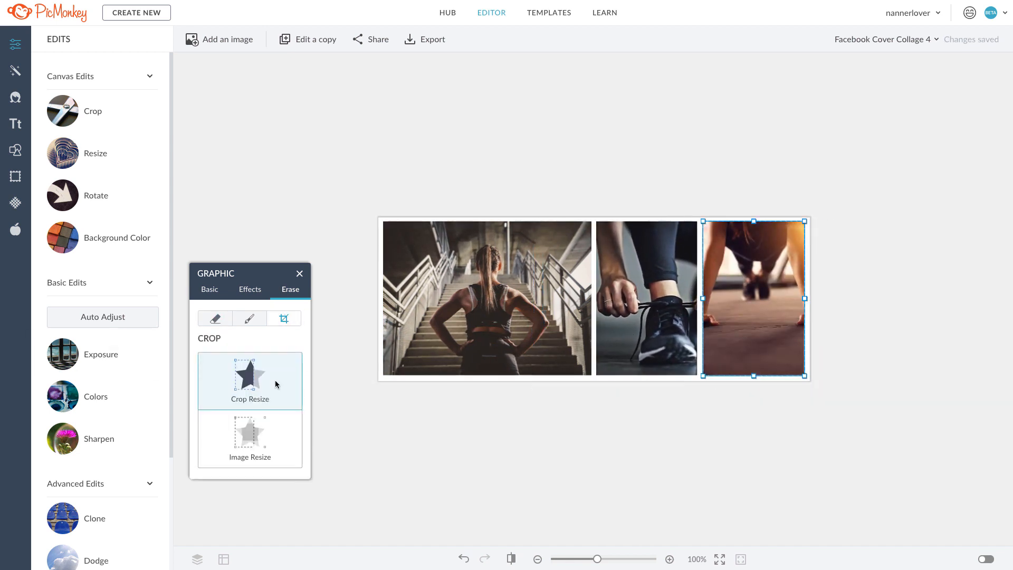
left_click(250, 438)
left_click_drag(906, 376, 988, 430)
left_click(250, 381)
left_click_drag(759, 327, 741, 328)
left_click(250, 438)
left_click_drag(656, 430, 673, 418)
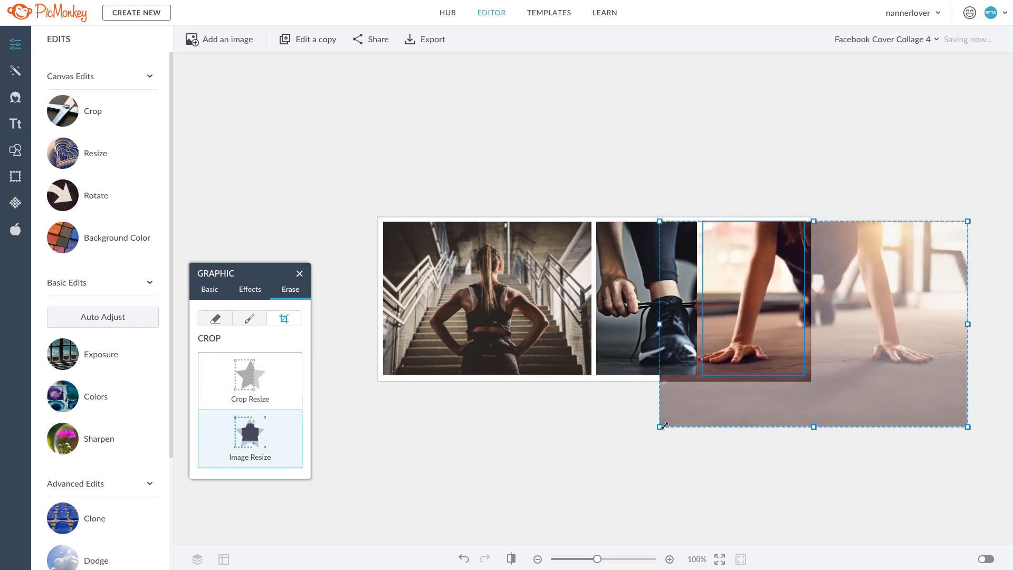
left_click(250, 381)
left_click_drag(761, 329, 737, 329)
Step: Select all three photo layers together and apply the Tri-X black-and-white effect to them
left_click(197, 559)
left_click(236, 160, "shift")
left_click(236, 138, "shift")
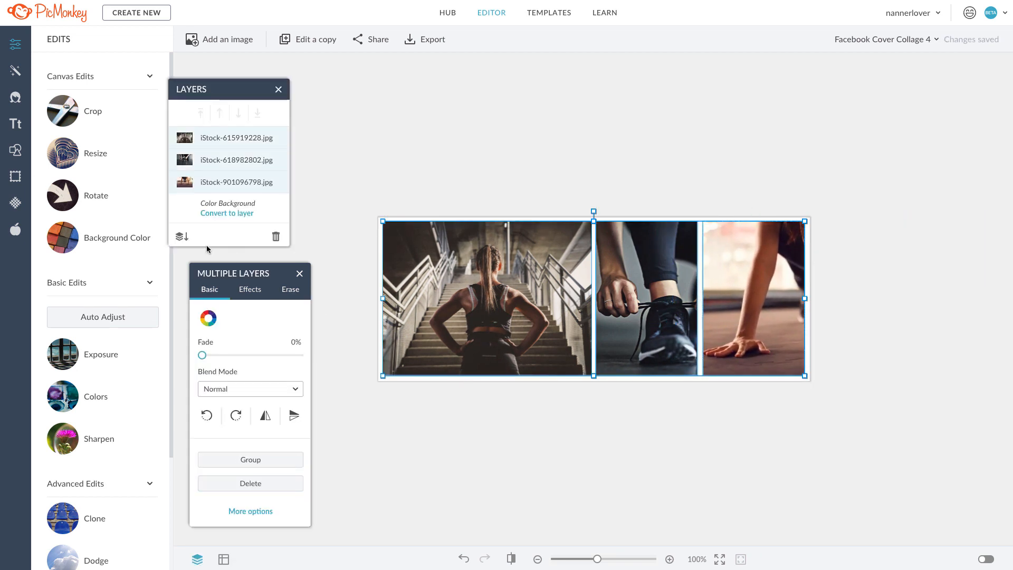
left_click(16, 74)
scroll(95, 398, "down", 9)
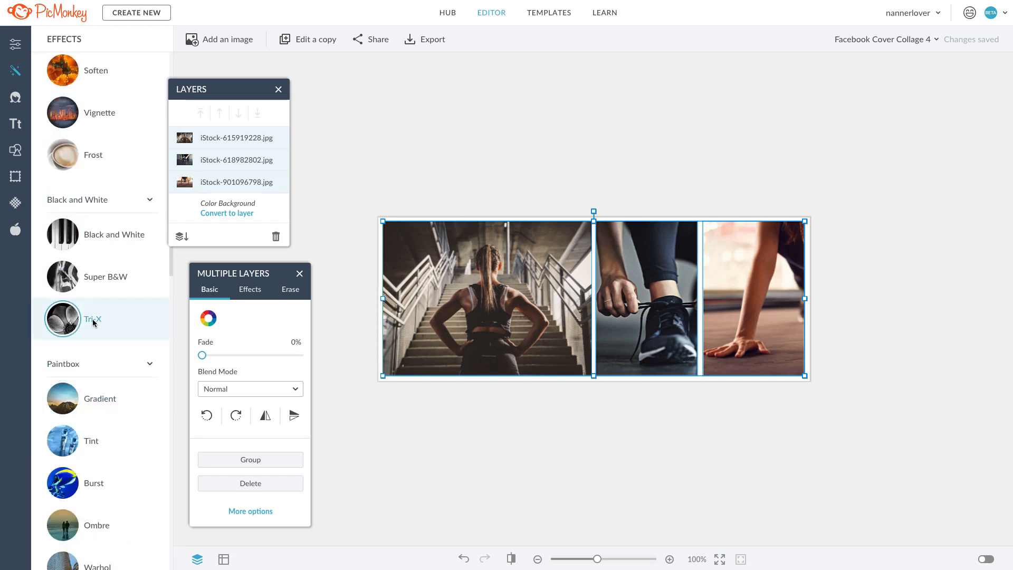
left_click(95, 320)
left_click(74, 151)
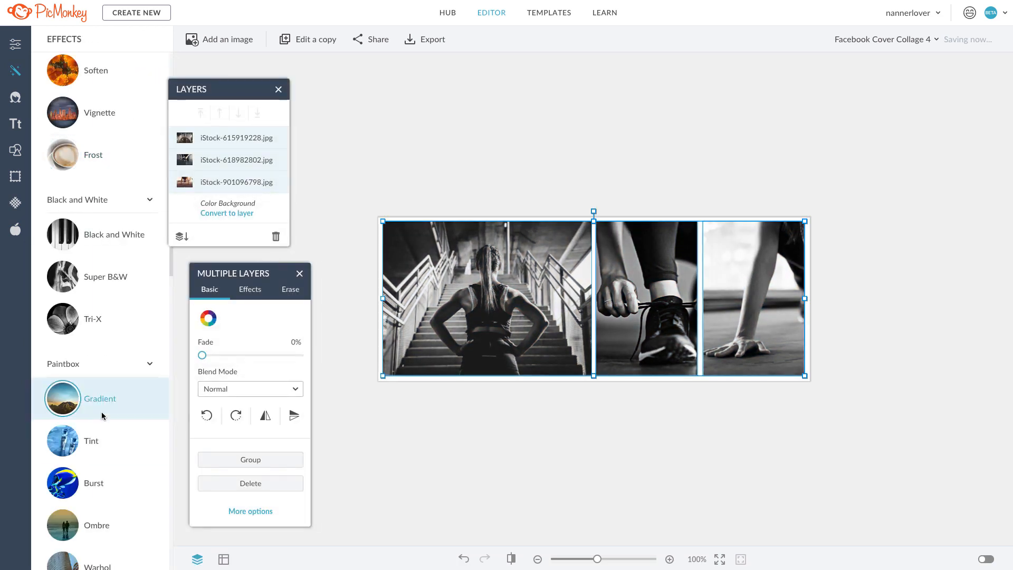
Step: Apply the Gradient effect to the three photos with black as the first color and 58% fade
left_click(101, 413)
left_click(57, 78)
left_click(49, 277)
left_click_drag(81, 188, 111, 188)
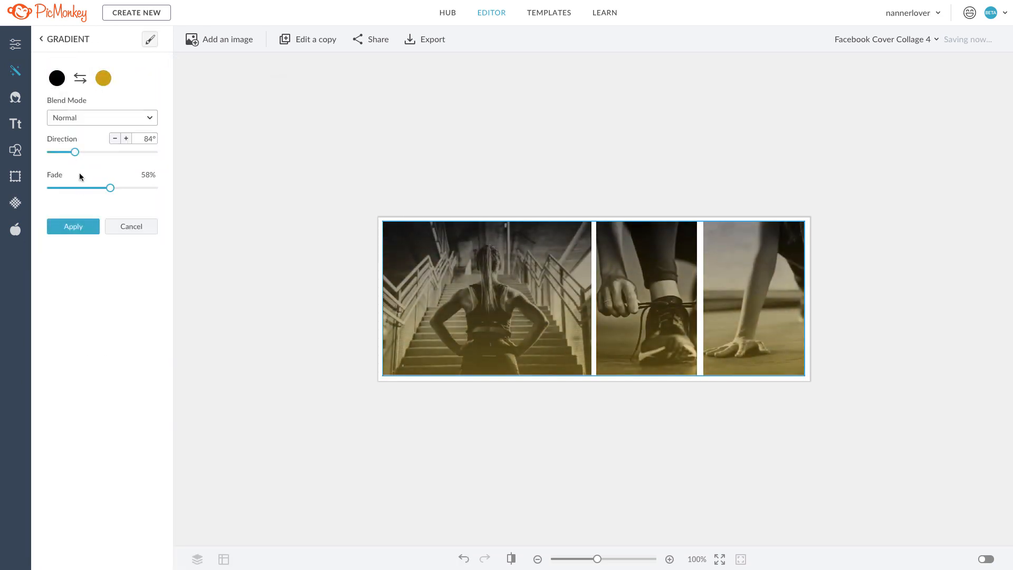
left_click(74, 226)
Step: Add the Design graphics Central Circle, Rhind 2 and Squigline 3 to the cover
left_click(15, 150)
left_click(76, 290)
scroll(76, 290, "down", 20)
left_click(97, 472)
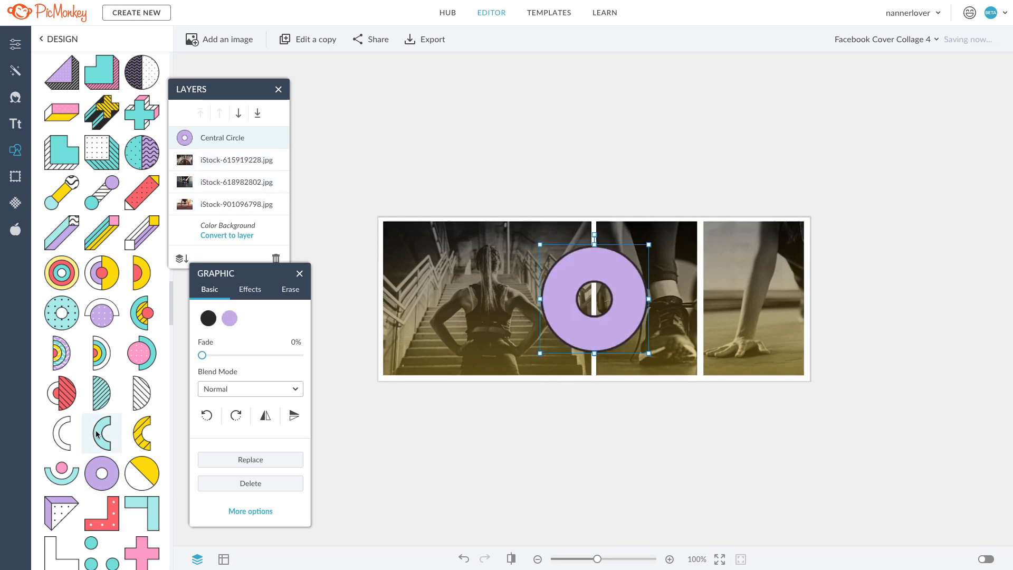
left_click(98, 433)
scroll(100, 430, "down", 5)
left_click(141, 374)
Step: Shrink and arrange the graphics: zigzag over the cover's right edge, rotated arc over the left edge, ring over the top edge
left_click_drag(606, 302, 822, 333)
left_click_drag(864, 340, 795, 338)
left_click_drag(582, 320, 385, 336)
left_click_drag(424, 368, 411, 342)
left_click_drag(390, 250, 424, 301)
left_click_drag(604, 322, 580, 244)
Step: Recolor the ring's fill and outline with the copied yellow color code
left_click(230, 318)
left_click(233, 391)
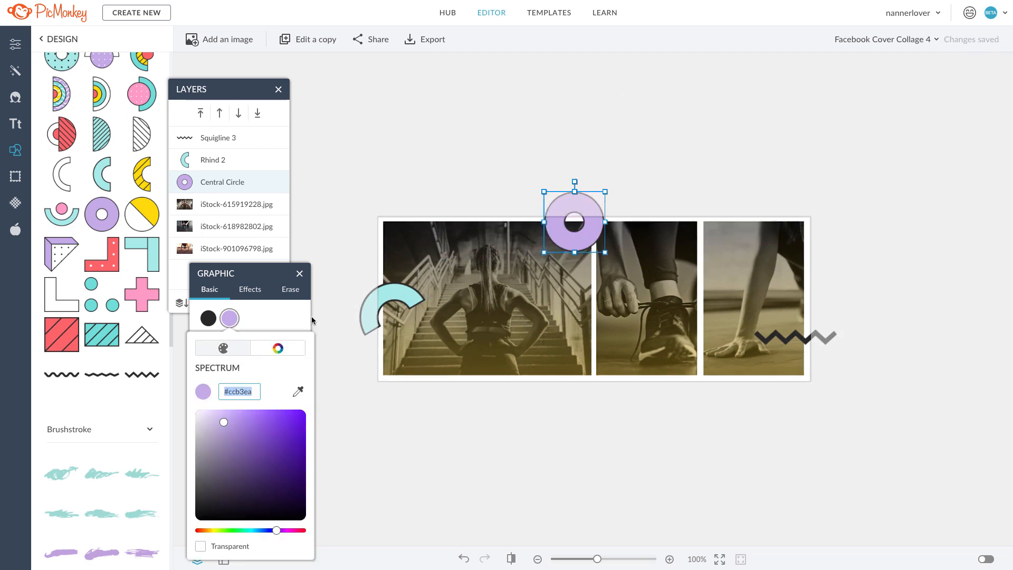
key("ctrl+v")
left_click(208, 318)
left_click(237, 392)
key("ctrl+v")
Step: Recolor the arc's fill and outline with the same copied yellow
left_click(390, 295)
left_click(229, 318)
key("ctrl+v")
left_click(242, 328)
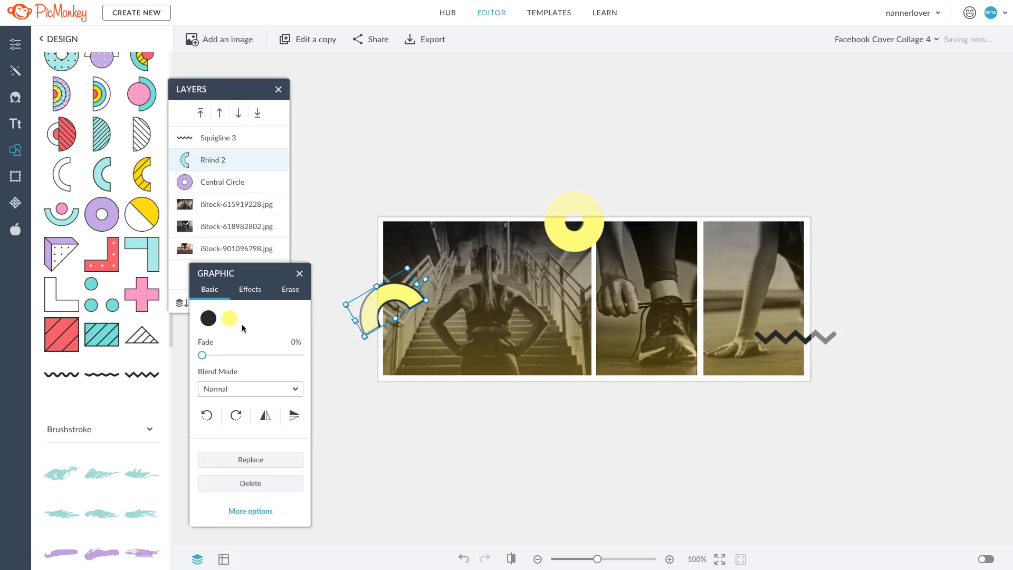
left_click(208, 319)
left_click(237, 391)
key("ctrl+v")
Step: Recolor the zigzag line with the copied yellow and nudge the arc slightly
left_click(796, 338)
left_click(208, 318)
left_click(237, 392)
key("ctrl+v")
left_click(429, 446)
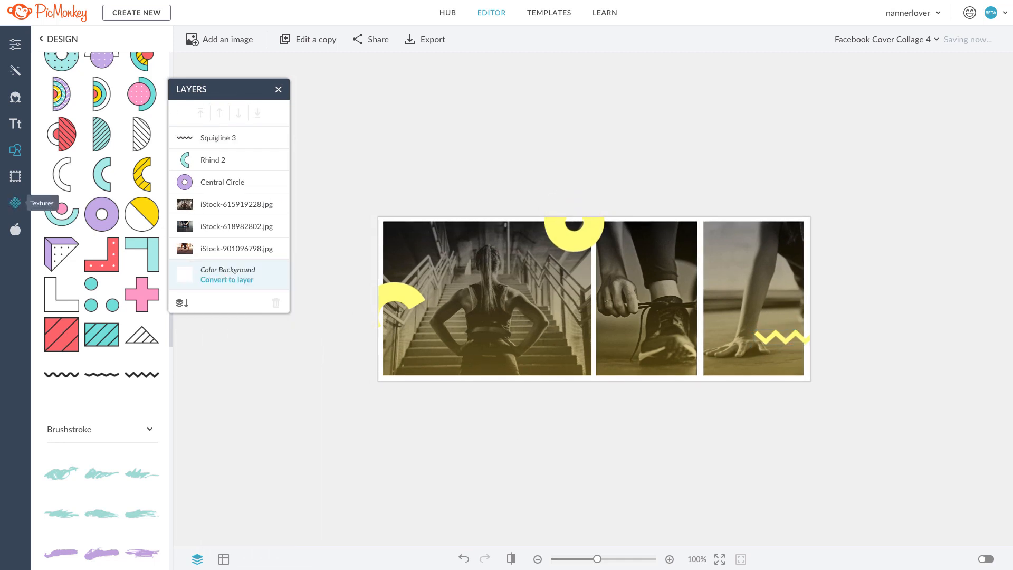
left_click_drag(407, 305, 408, 307)
Step: Add the text "FLAWLESS | FITNESS" along the lower edge of the third photo and open the export options
left_click(16, 124)
left_click(93, 75)
left_click_drag(579, 290, 738, 362)
type("FLAWLESS")
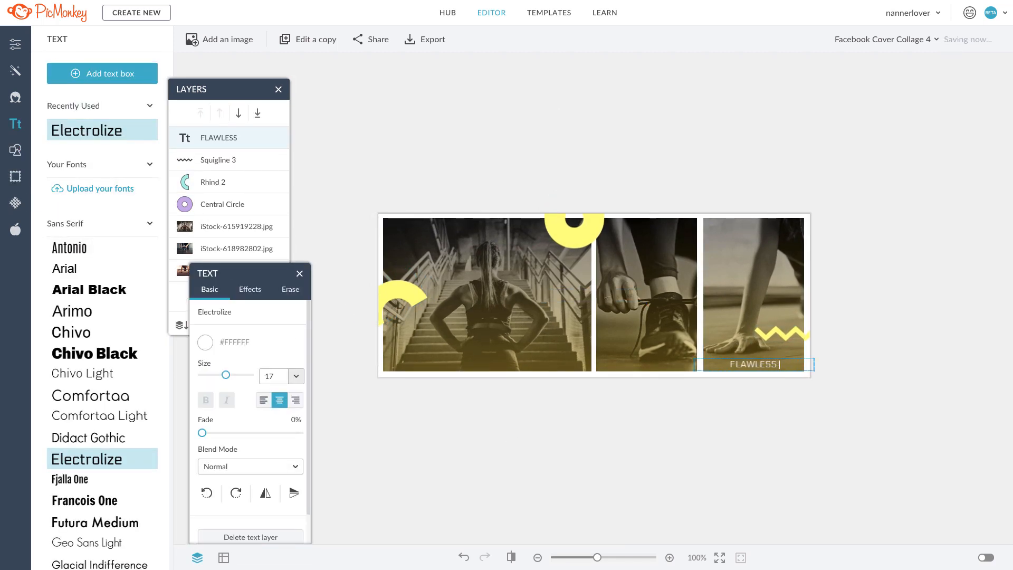
type(" | FITNESS")
left_click(805, 414)
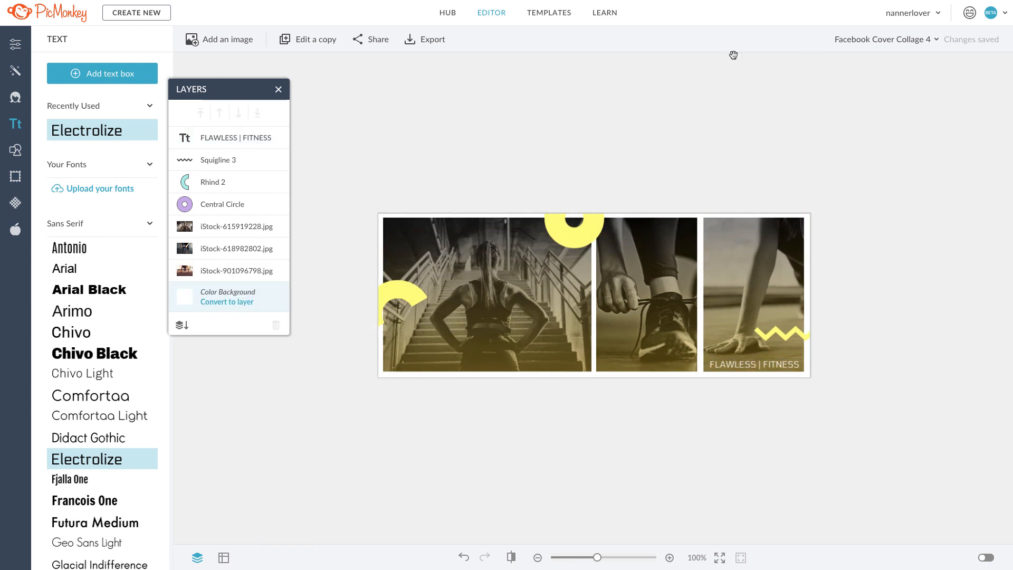
left_click(425, 40)
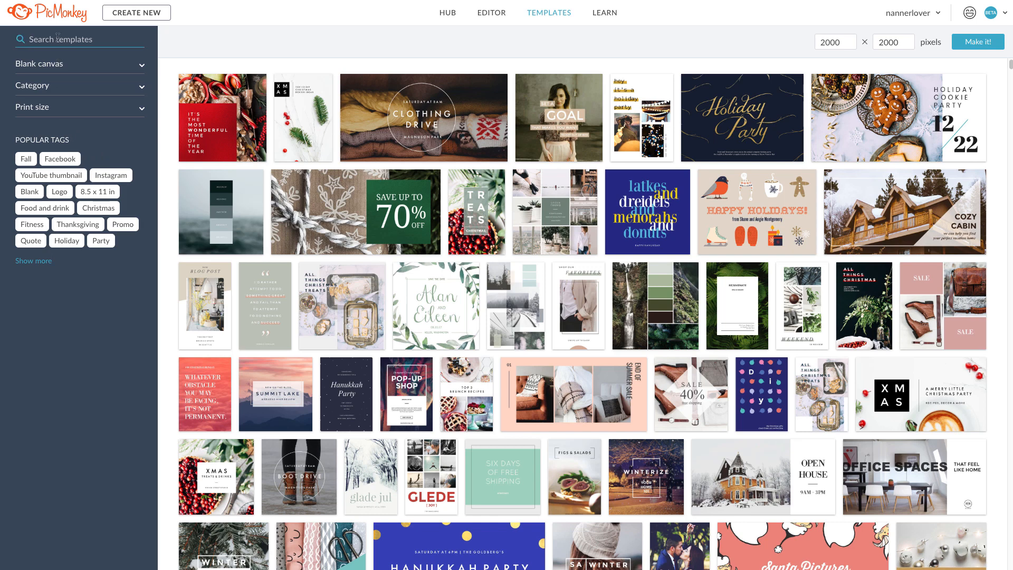
Step: Filter the templates by Facebook page cover and open the Take A Photo Of This Logo template
type("FACE")
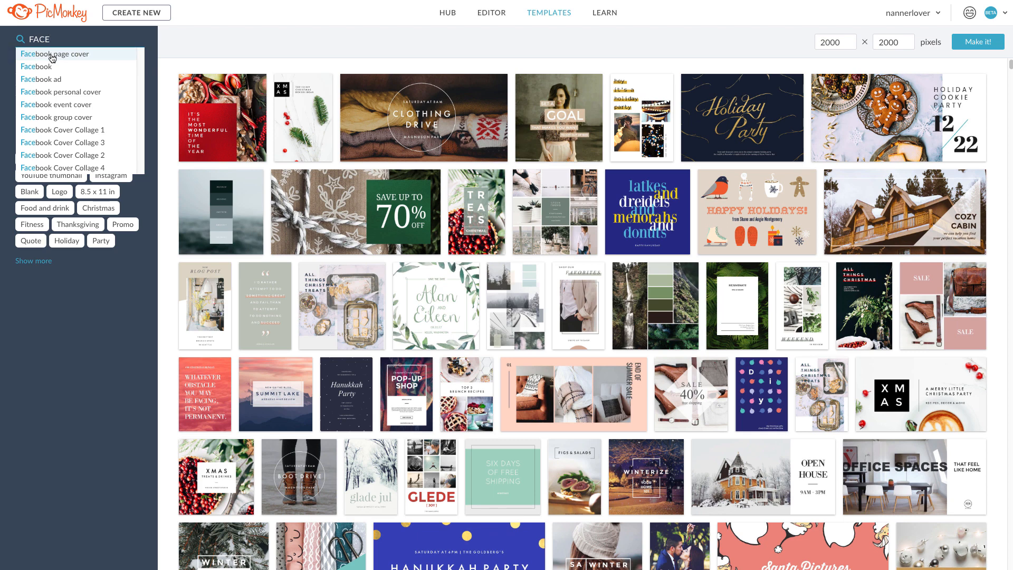
left_click(52, 58)
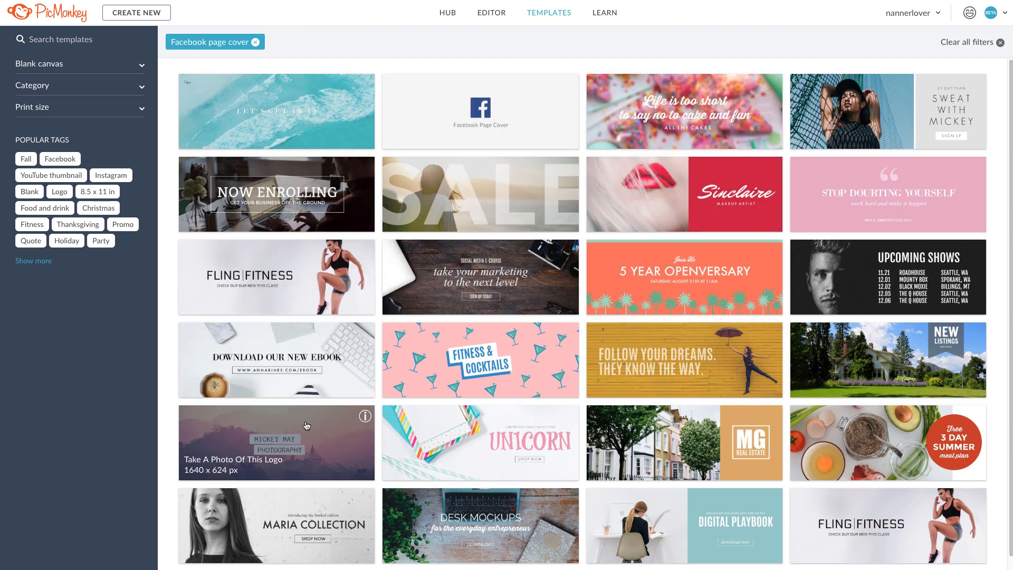
left_click(306, 425)
left_click(455, 348)
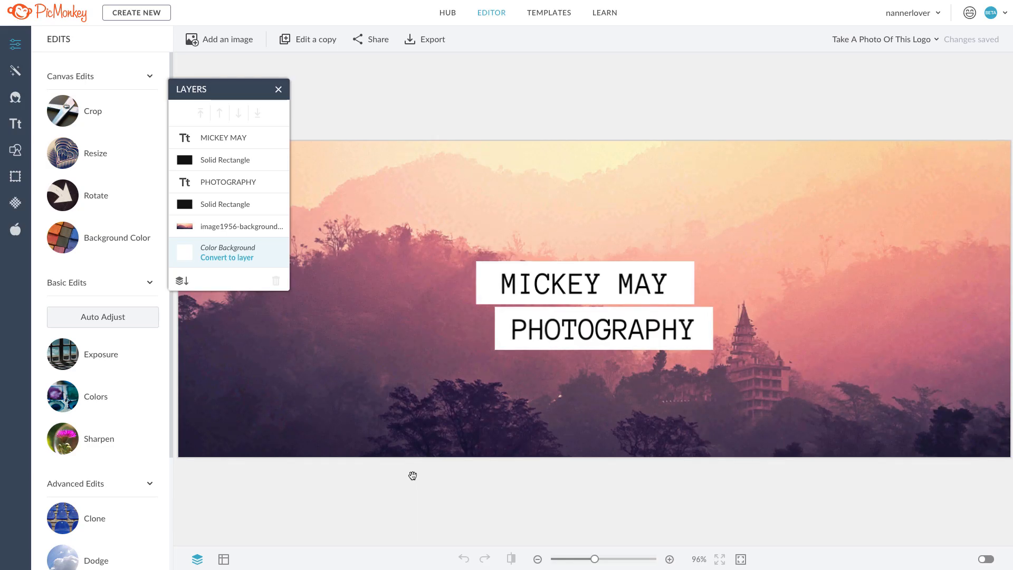
Step: Inspect the cover's separate layers by selecting the background image, both text lines and the rectangles behind them
left_click(392, 398)
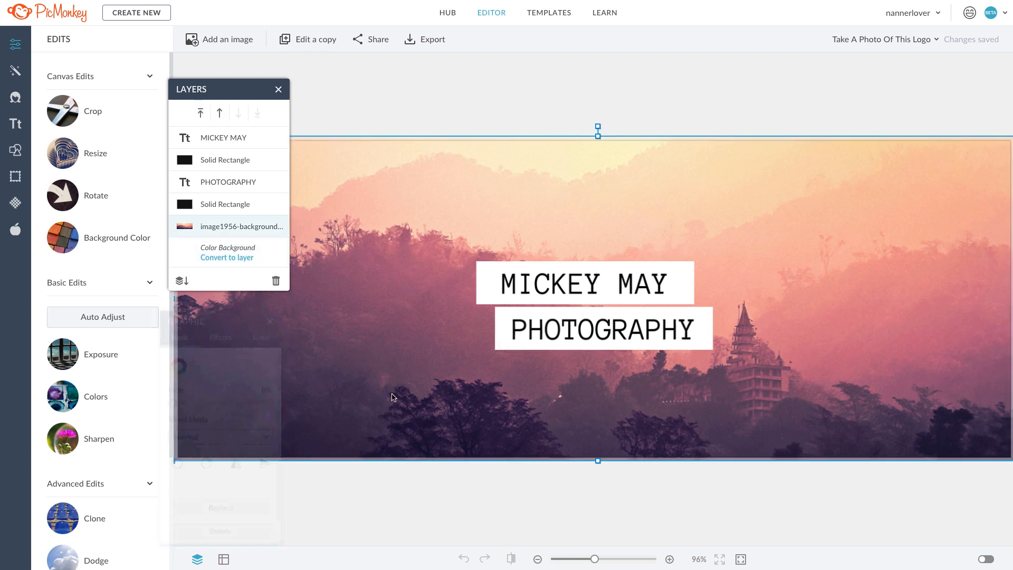
left_click(543, 293)
left_click(552, 325)
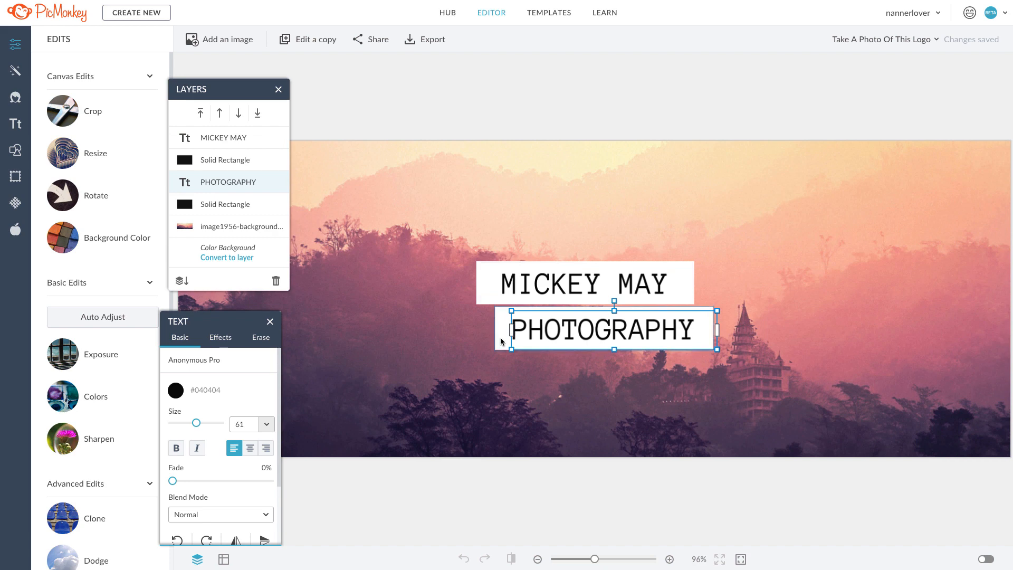
left_click(500, 337)
left_click(486, 288)
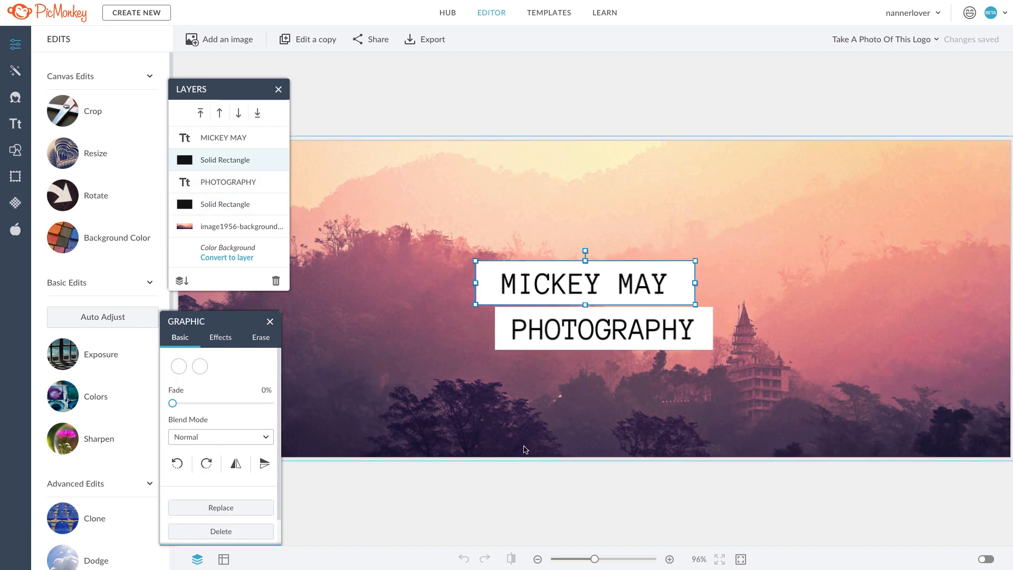
left_click(579, 473)
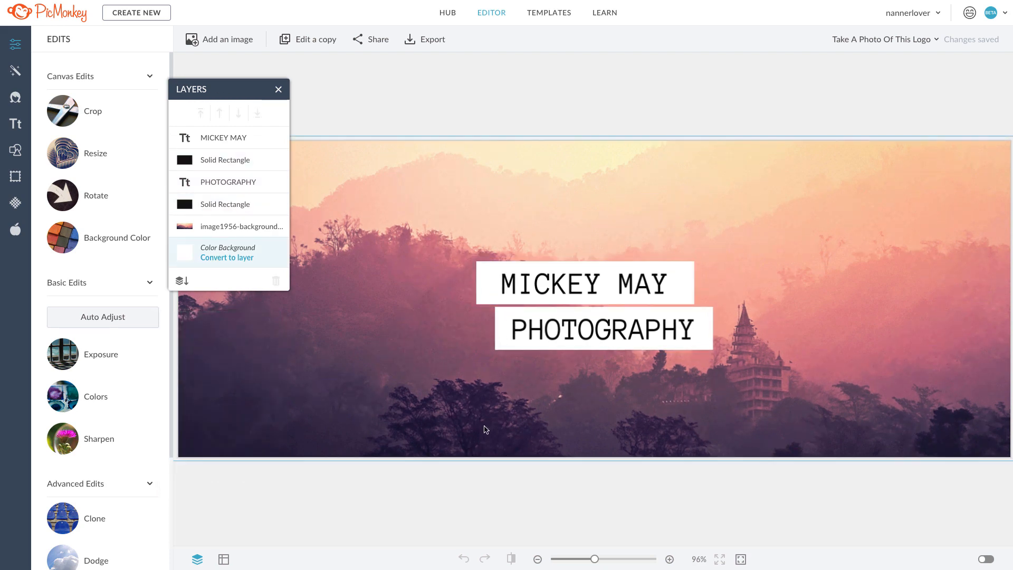
Step: Replace the background image with the photo iStock-546785260.jpg
left_click(412, 384)
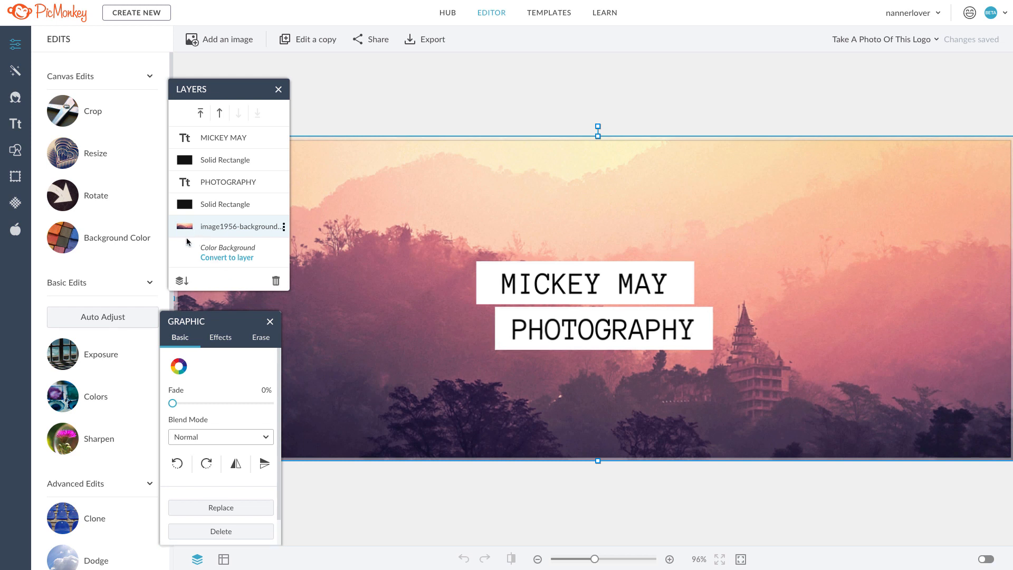
left_click(206, 508)
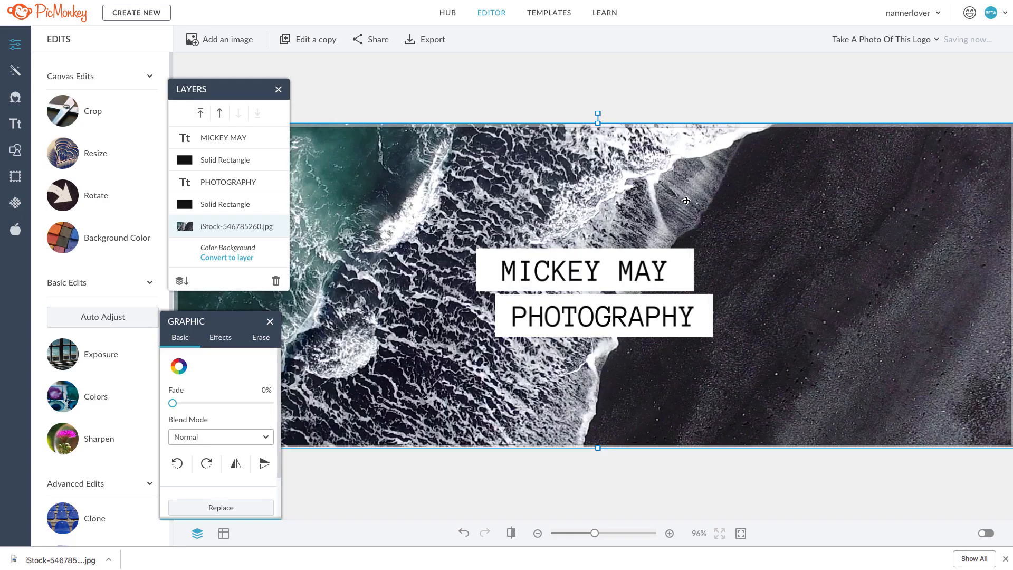
Step: Check the cover's two text lines and their backing rectangles, and open the export options with the file format choices
left_click(546, 265)
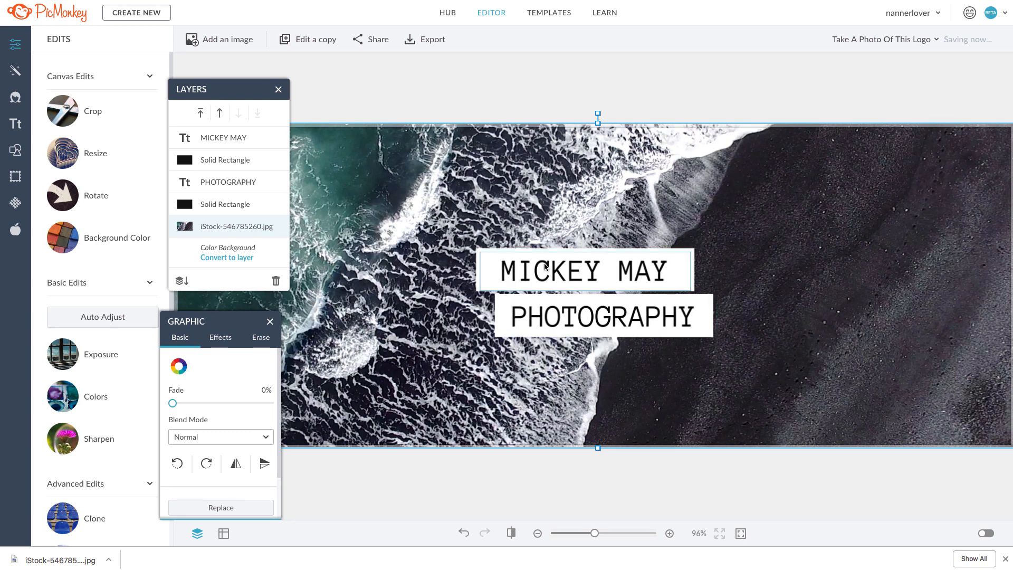
left_click(571, 314)
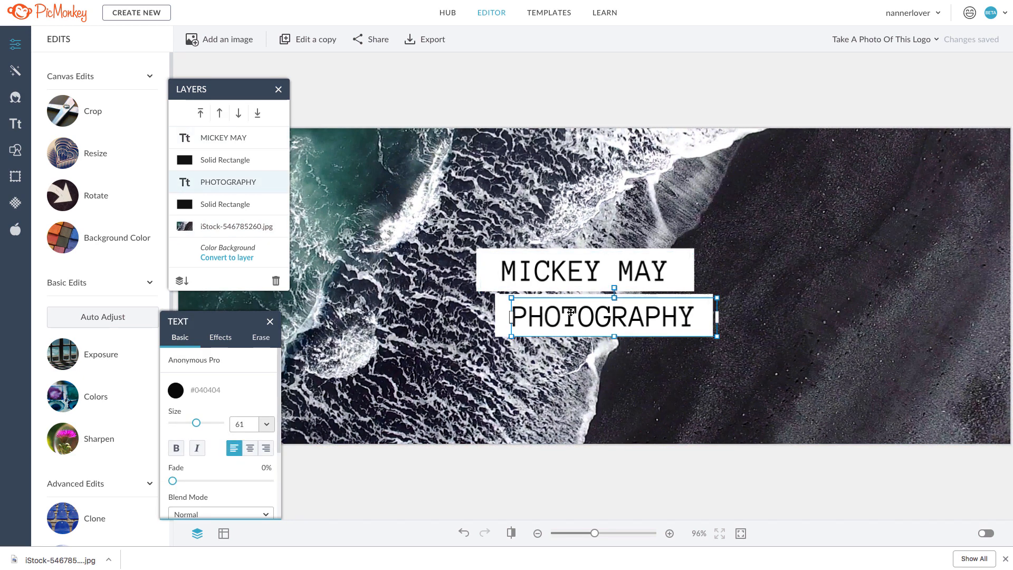
left_click(504, 317)
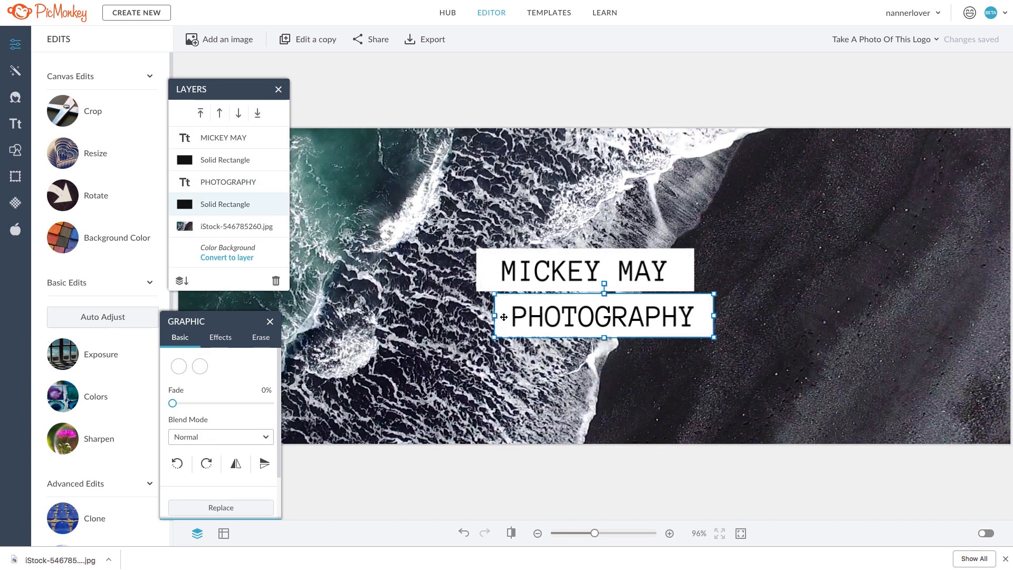
left_click(480, 280)
left_click(426, 41)
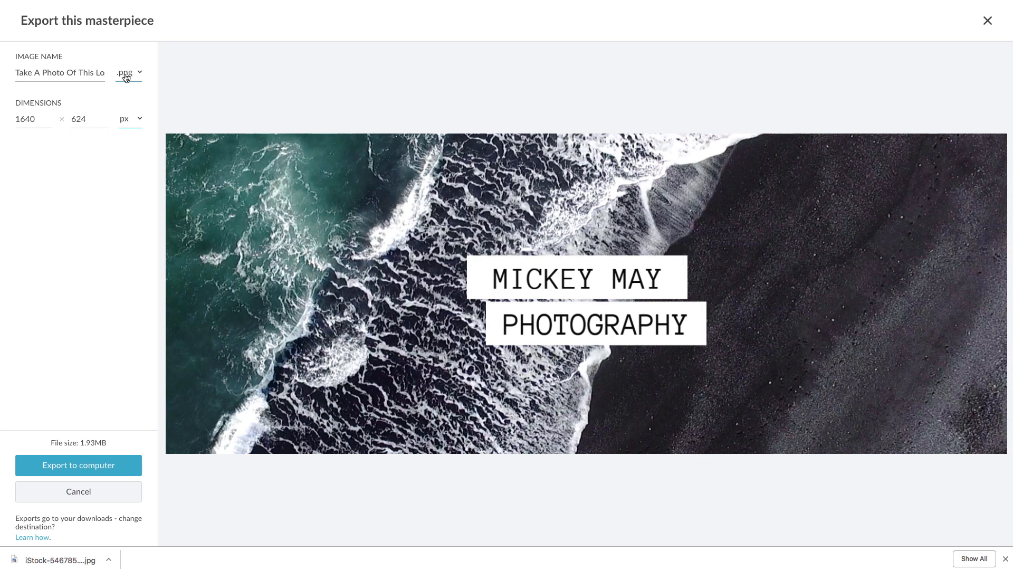
left_click(126, 77)
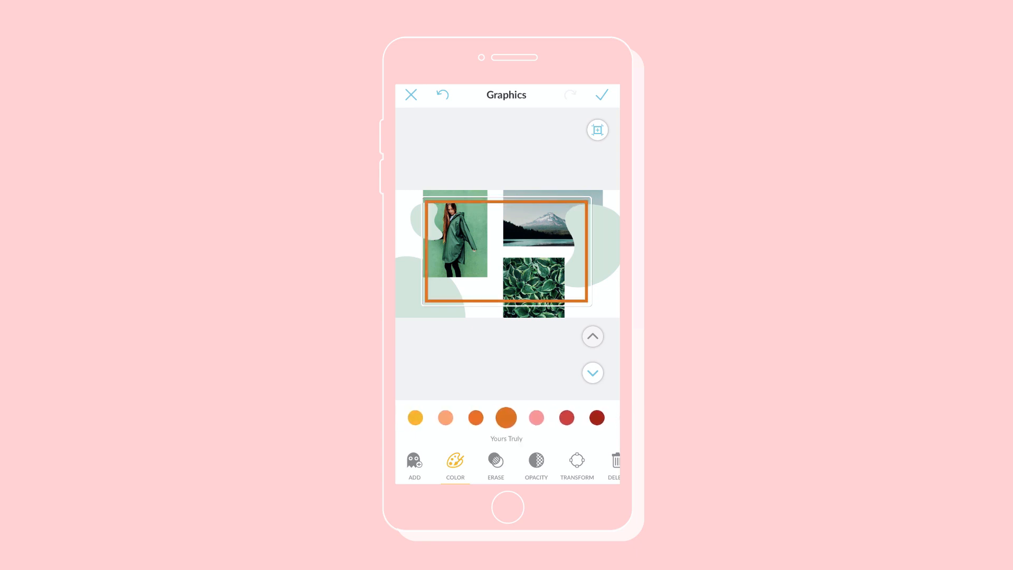
Step: In the PicMonkey mobile app, recolor the rectangular outline frame over the photo collage with the custom hex color #FFECE1
left_click(592, 418)
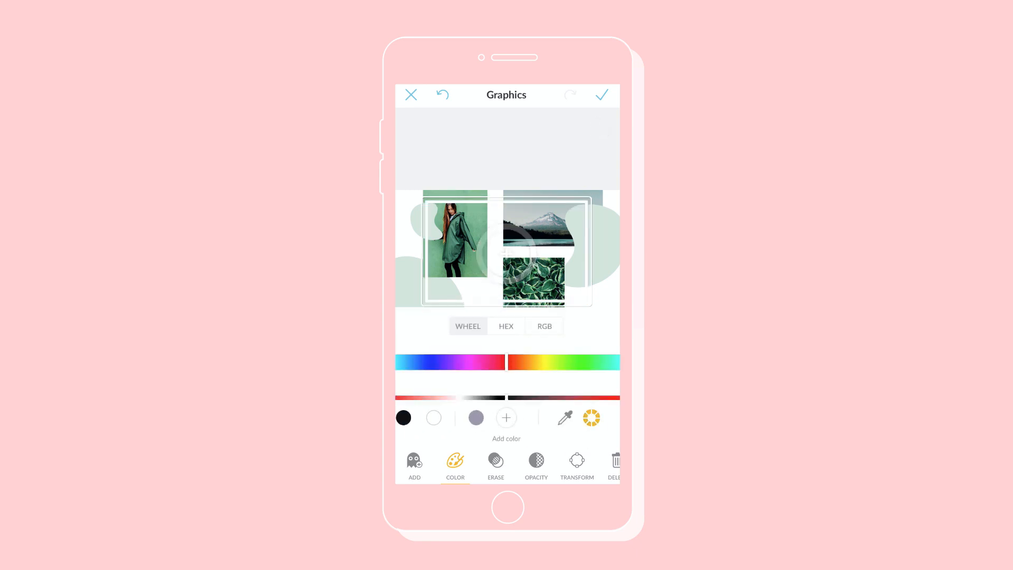
left_click(506, 302)
key("BackSpace")
key("BackSpace")
key("BackSpace")
key("BackSpace")
type("ECE1")
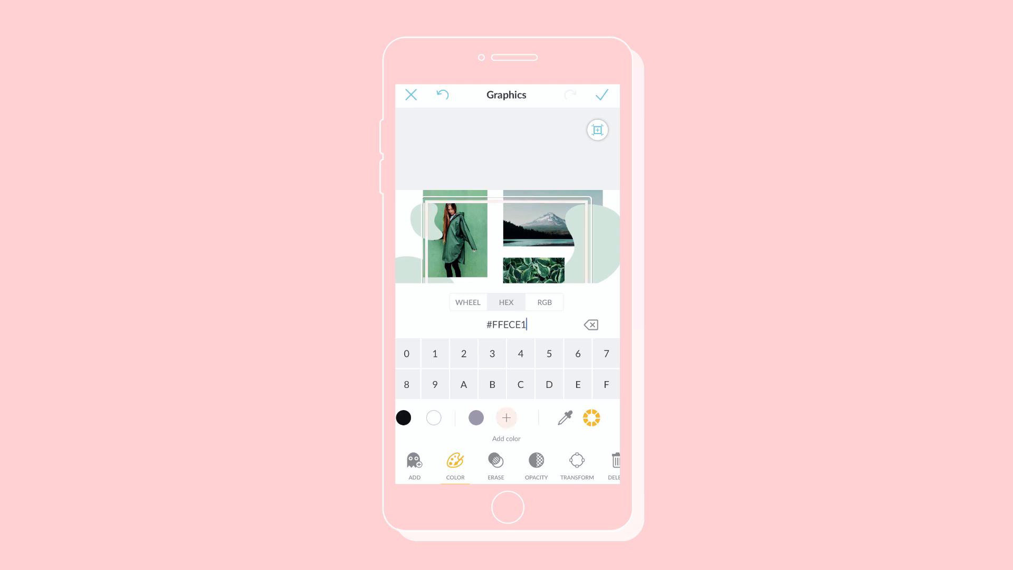
left_click(591, 418)
Step: Enlarge the outline frame slightly and send it behind the three photos
left_click(592, 373)
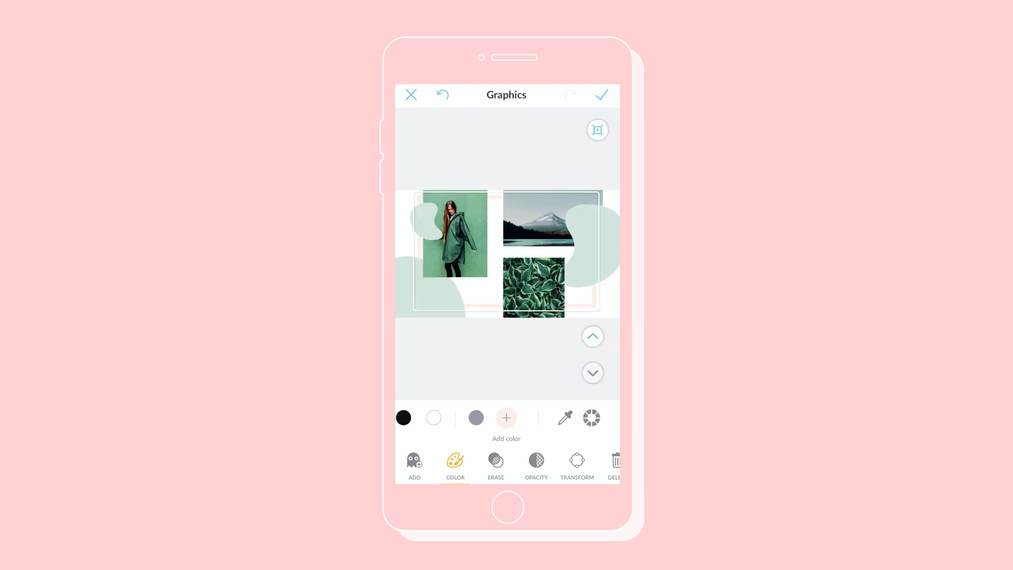
left_click(593, 373)
Step: Move the small pale green blob at the portrait photo's upper left slightly up and outward, and apply the graphics edits
left_click_drag(427, 222, 422, 214)
left_click(507, 361)
left_click(602, 95)
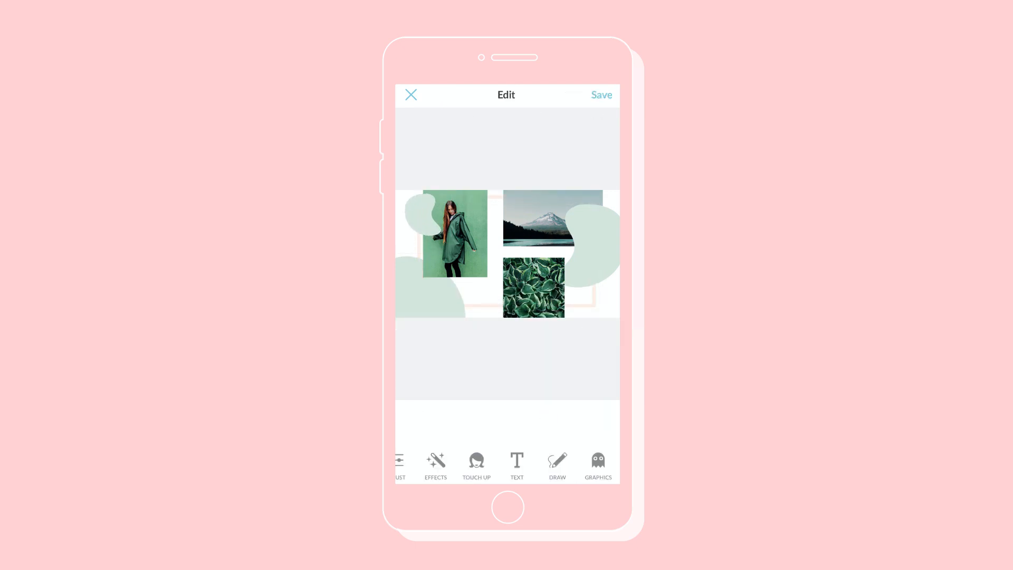
Step: Save a copy of the finished collage cover to the Camera Roll
left_click(602, 95)
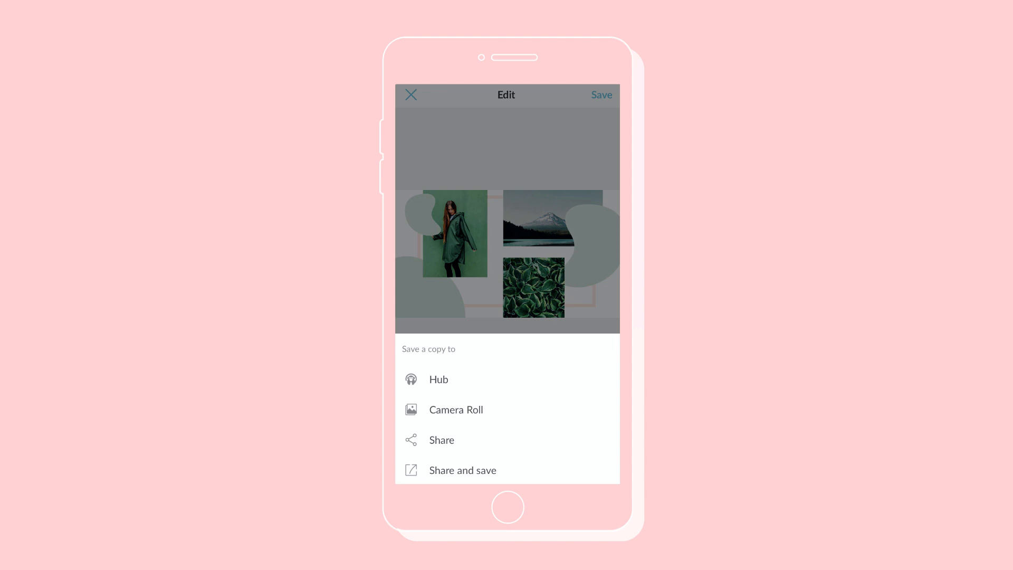
left_click(456, 410)
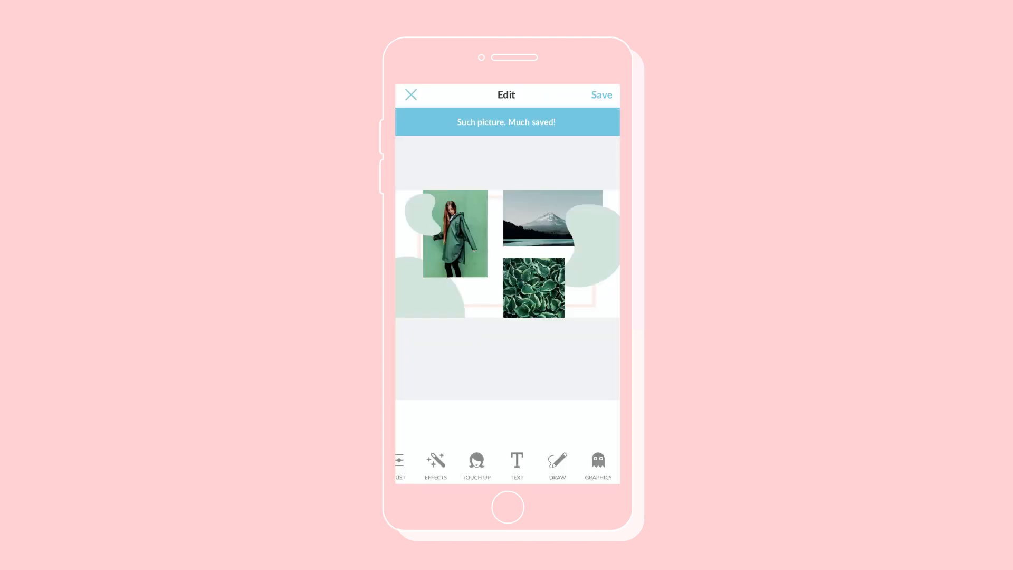